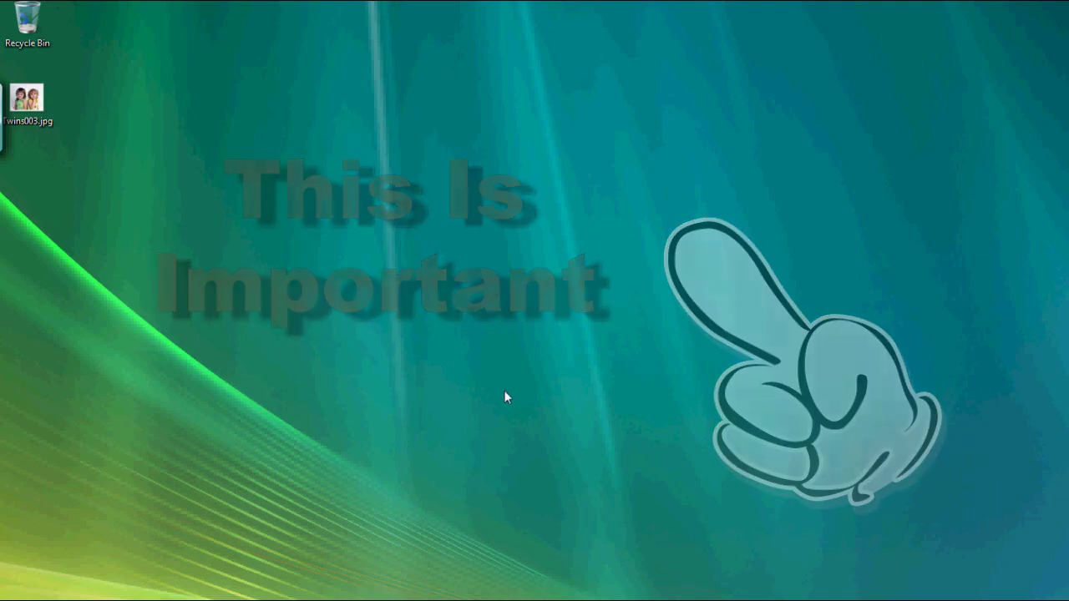
# Preview Twins003.jpg, then duplicate it as Twins003 - Copy.jpg placed below the original
pyautogui.doubleClick(27, 98)
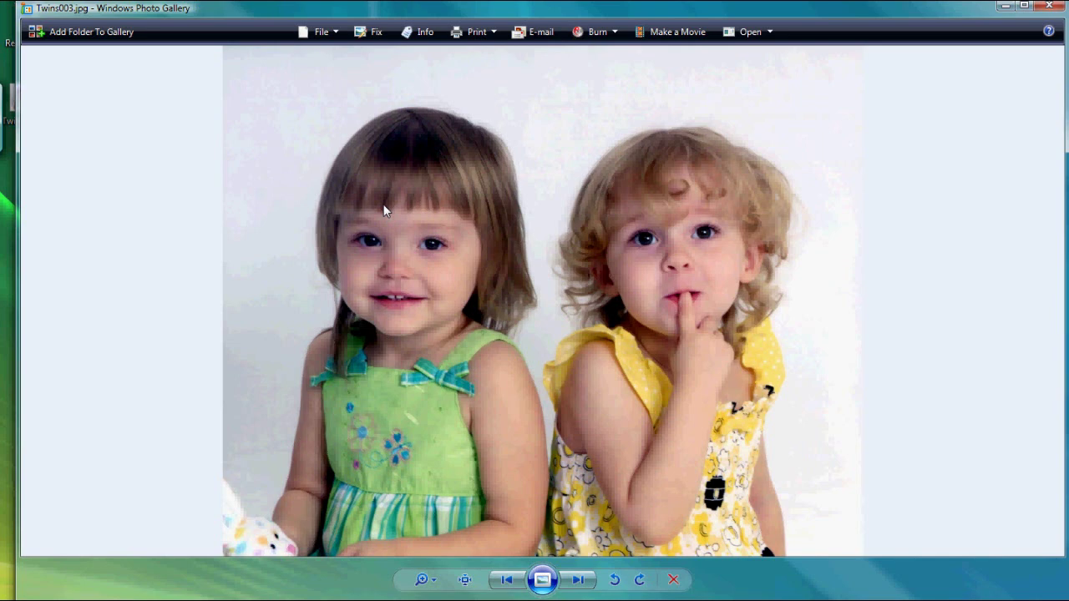
pyautogui.click(1048, 6)
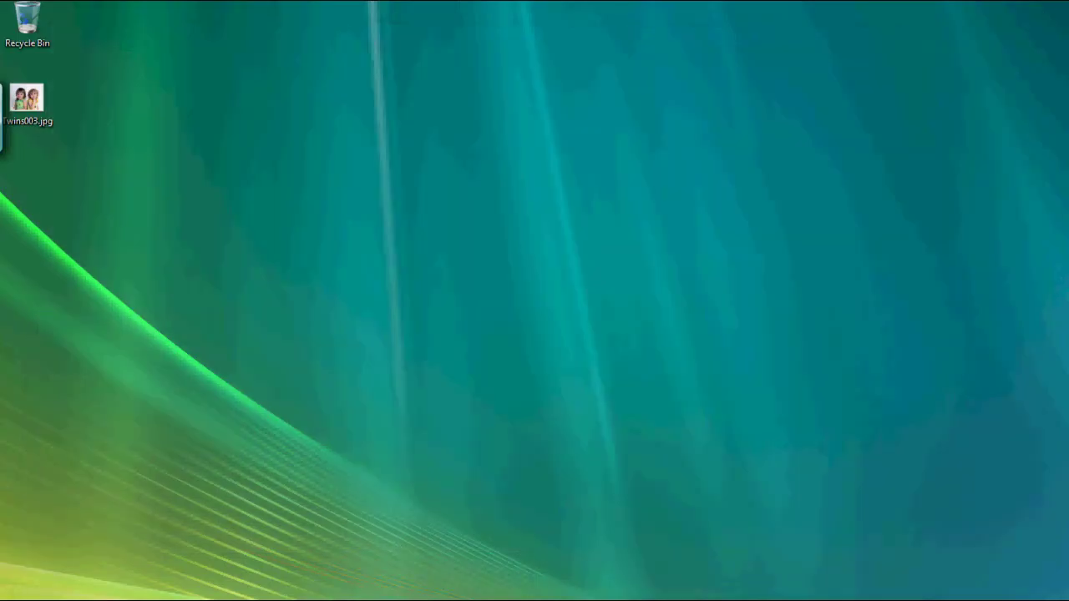
pyautogui.rightClick(22, 95)
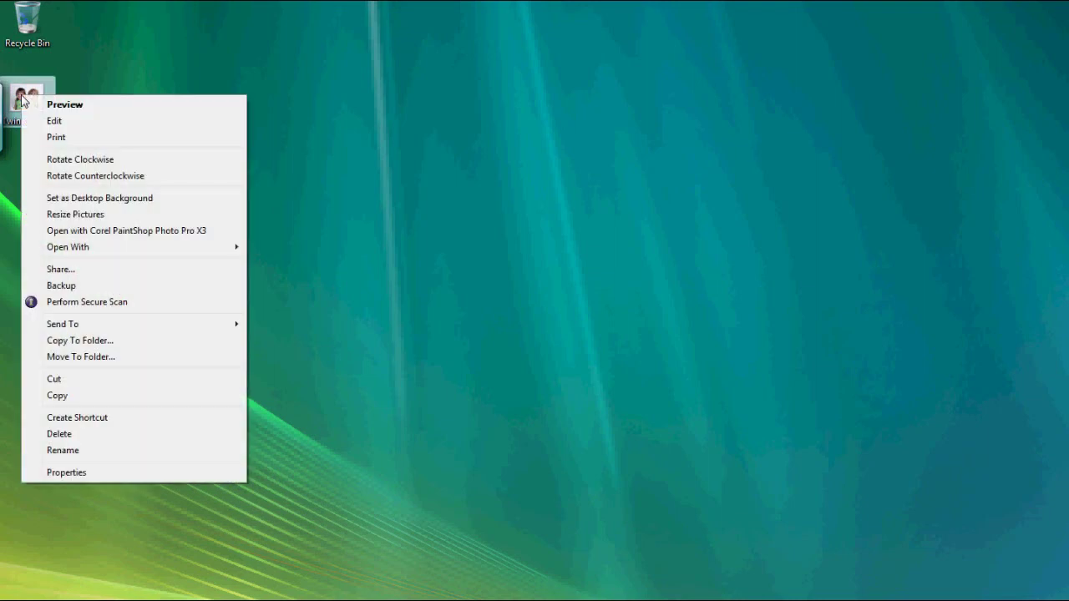
pyautogui.click(120, 395)
pyautogui.rightClick(152, 166)
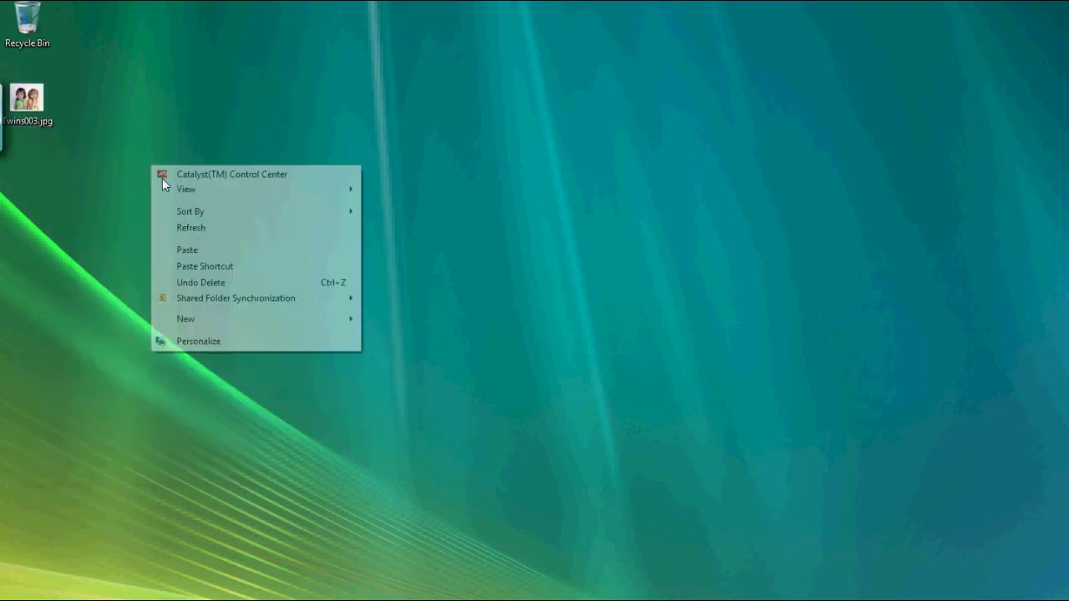
pyautogui.click(195, 251)
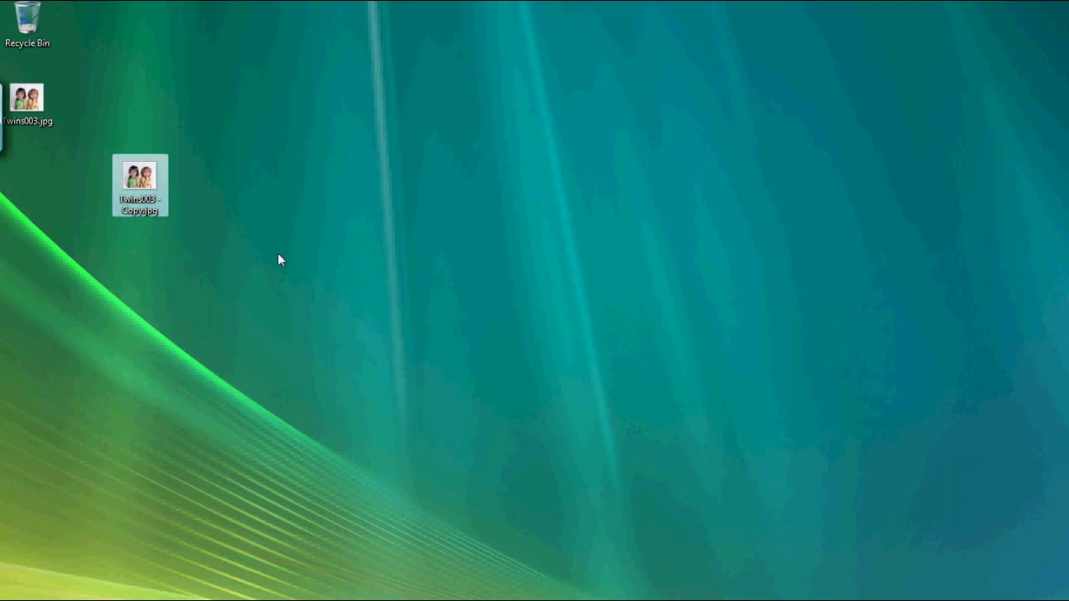
pyautogui.moveTo(158, 187); pyautogui.dragTo(50, 171)
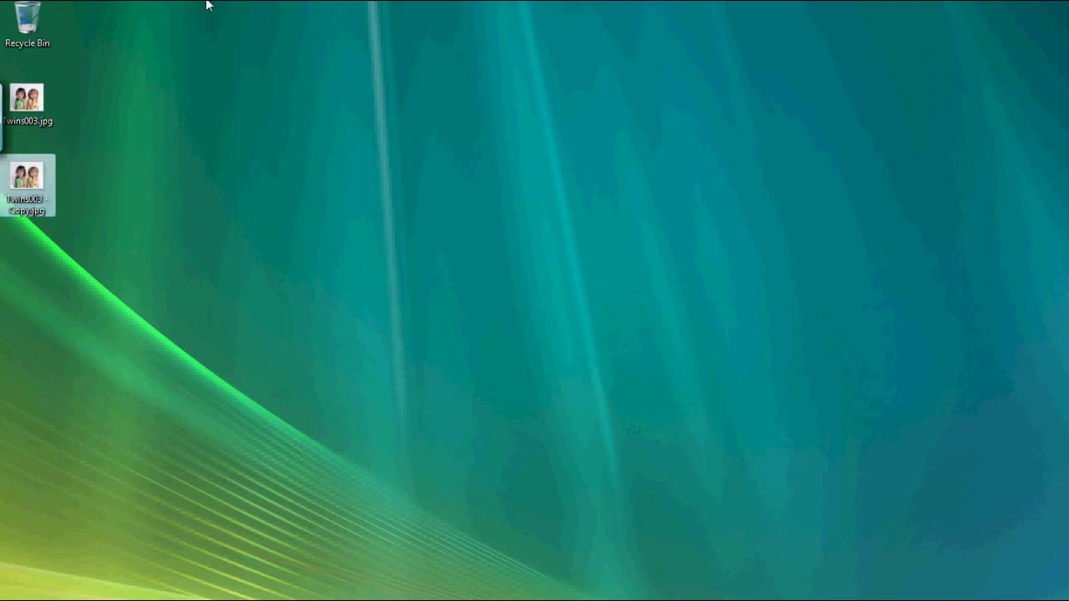
pyautogui.moveTo(351, 4)
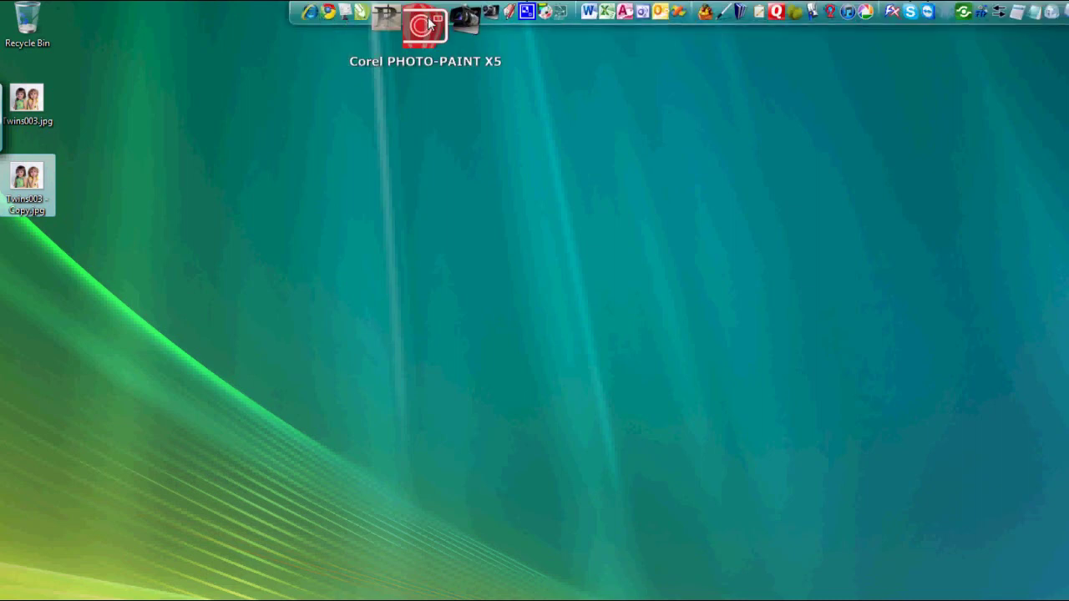
# Launch Corel PHOTO-PAINT X5 and open Twins003 - Copy.jpg from Open Recent
pyautogui.click(424, 23)
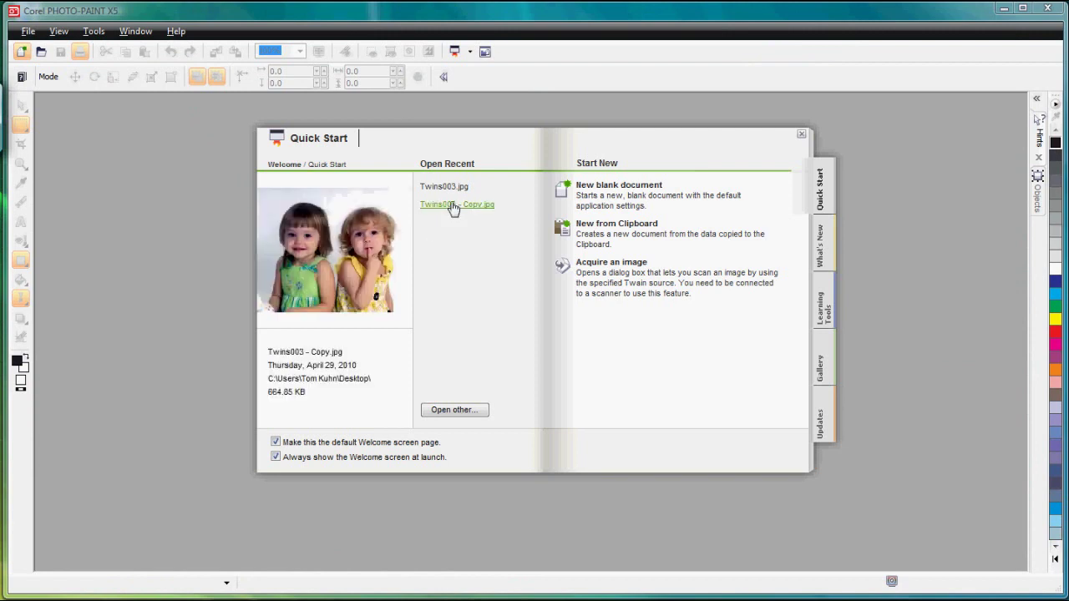
pyautogui.click(452, 207)
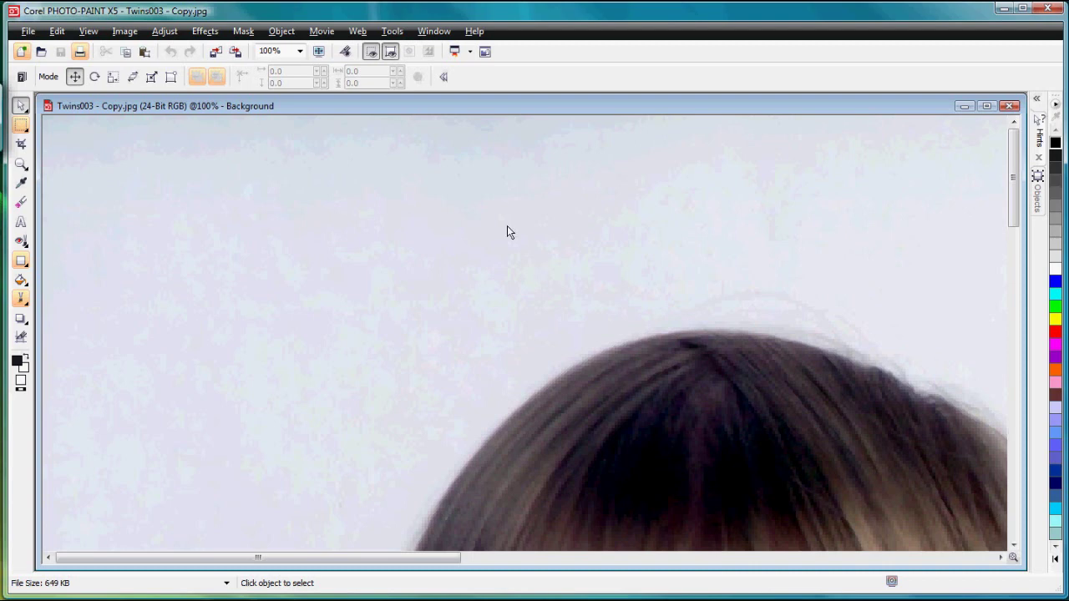
pyautogui.click(123, 31)
# Resample the image to 7 inches wide (5.6 high) at 600 dpi resolution
pyautogui.click(155, 92)
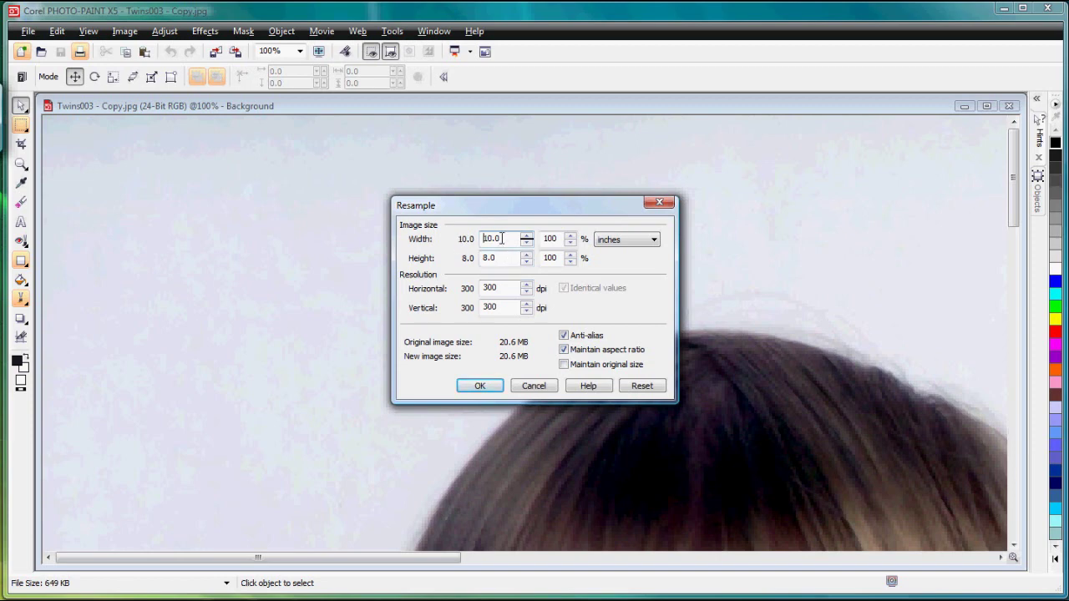
pyautogui.moveTo(504, 239); pyautogui.dragTo(446, 239)
pyautogui.write('7')
pyautogui.press('Tab')
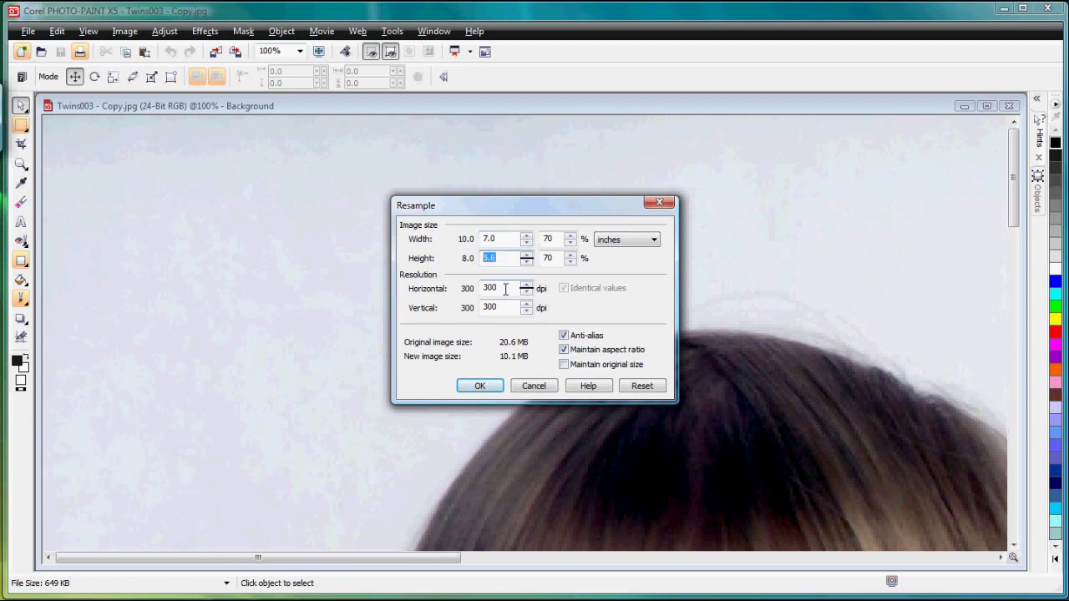
pyautogui.write('5')
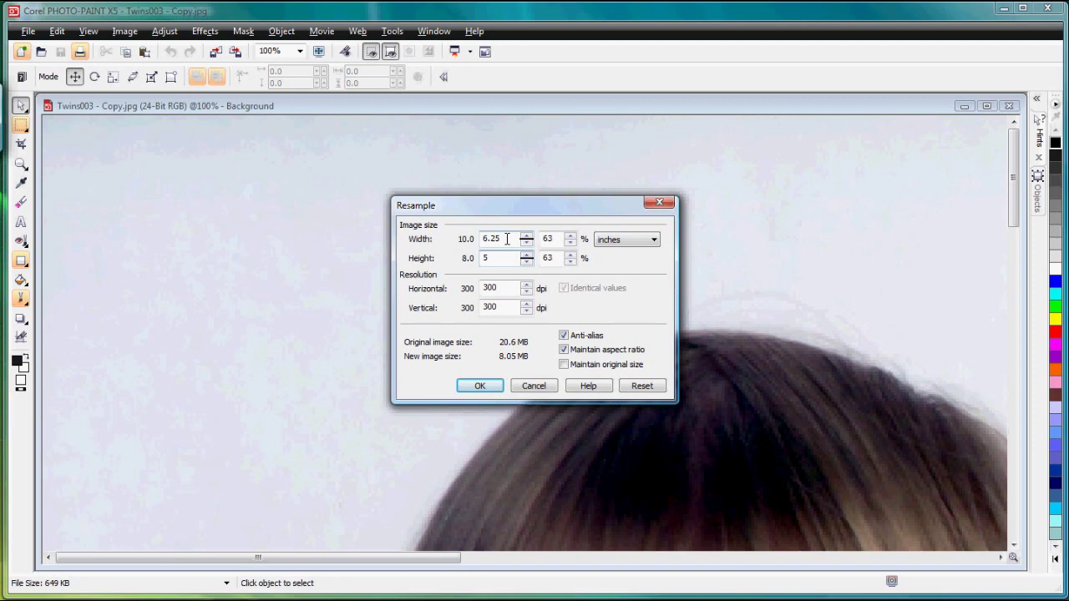
pyautogui.doubleClick(506, 239)
pyautogui.write('7')
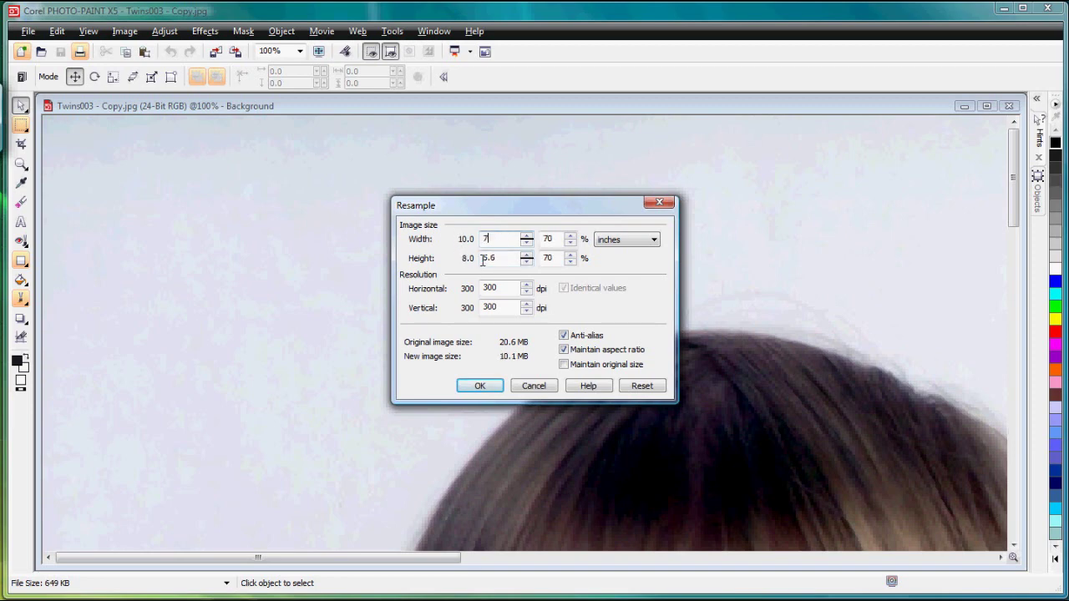
pyautogui.click(494, 258)
pyautogui.moveTo(501, 288); pyautogui.dragTo(459, 292)
pyautogui.write('600')
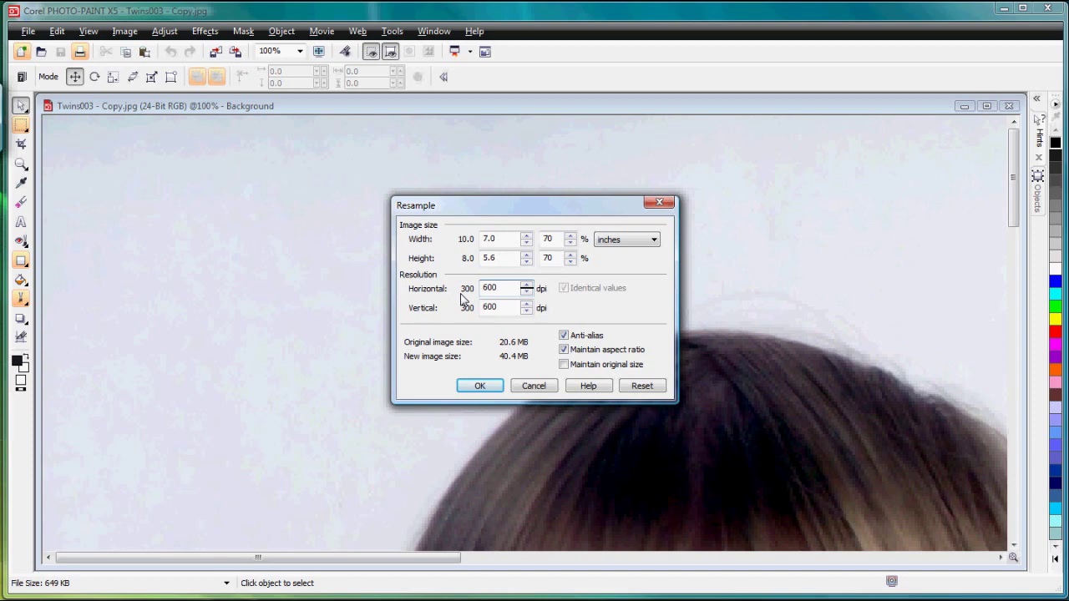
pyautogui.click(478, 385)
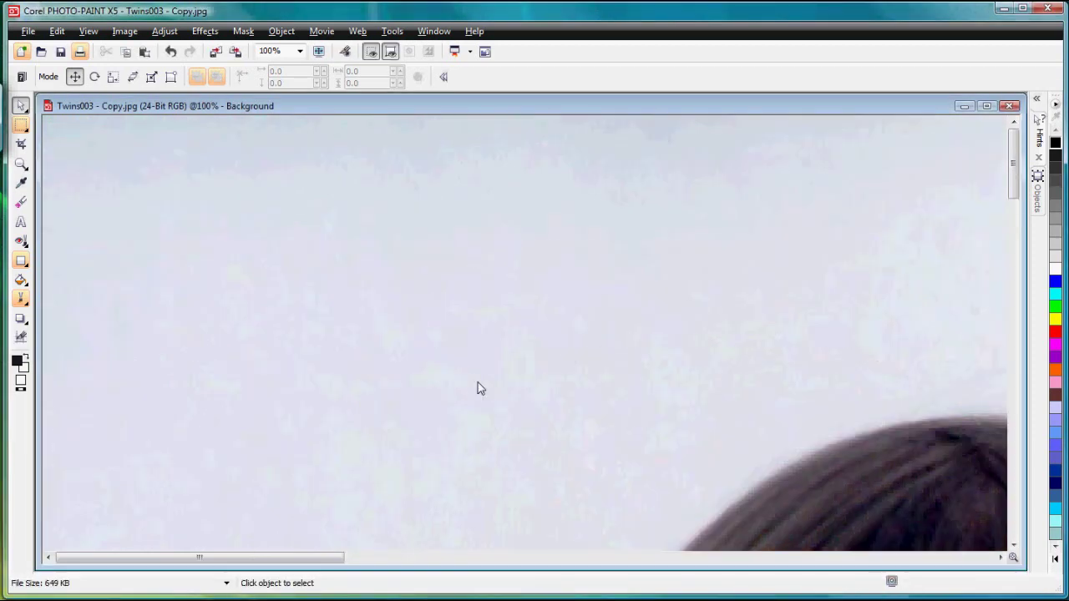
# Convert Twins003 - Copy.jpg to 8-bit grayscale through Image > Convert to Grayscale
pyautogui.moveTo(1013, 163); pyautogui.dragTo(1025, 232)
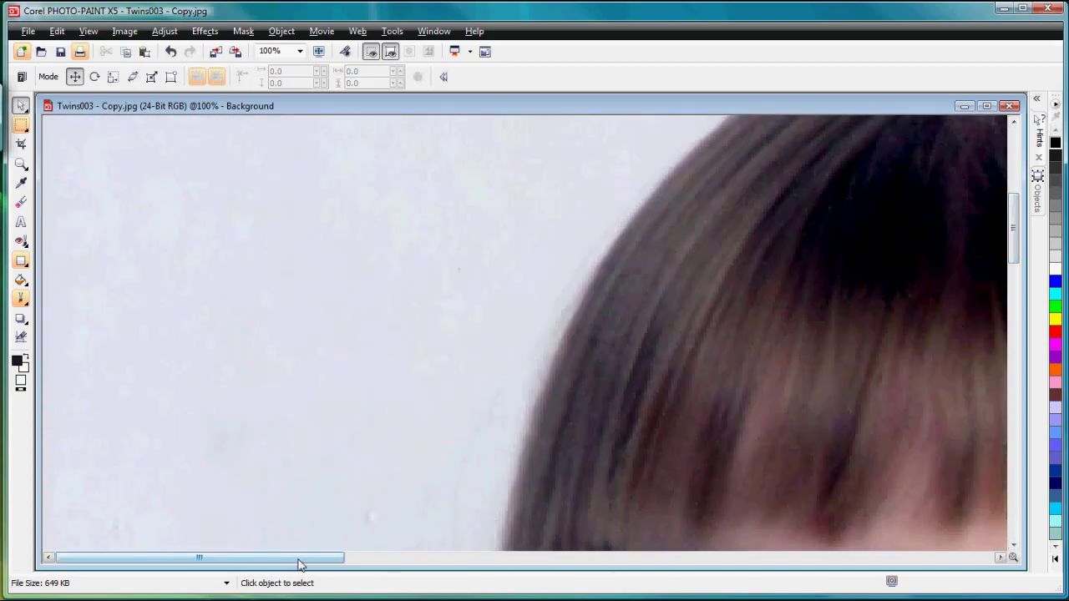
pyautogui.moveTo(300, 564); pyautogui.dragTo(445, 584)
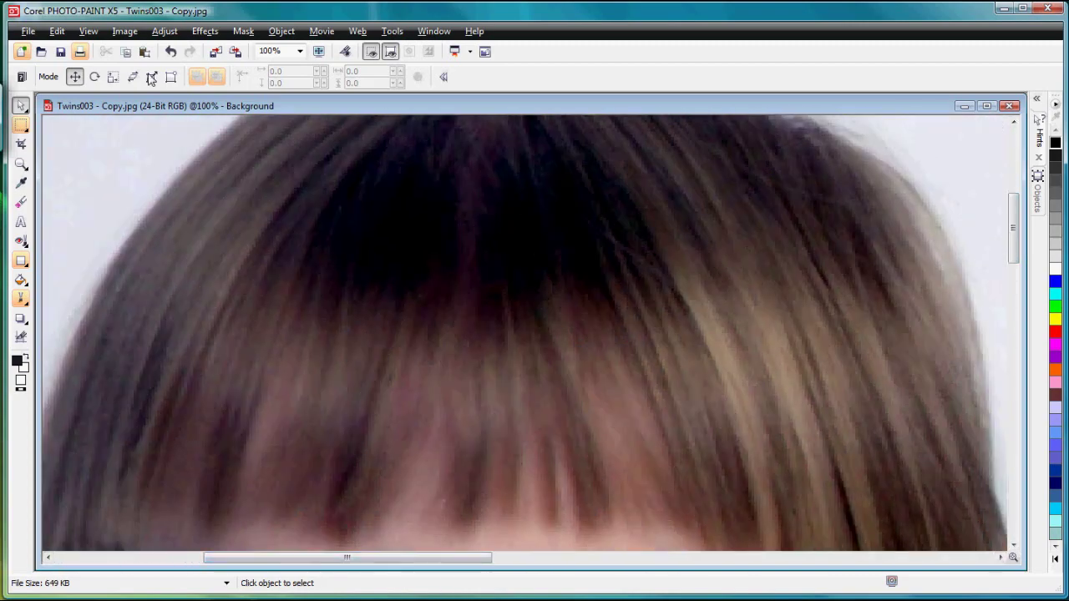
pyautogui.click(126, 31)
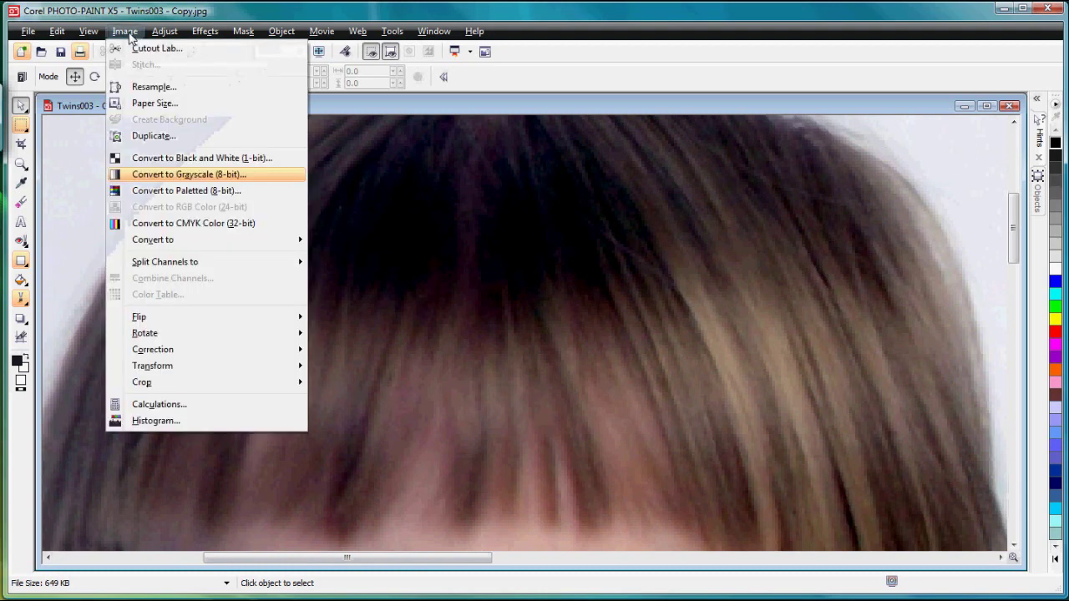
pyautogui.click(192, 175)
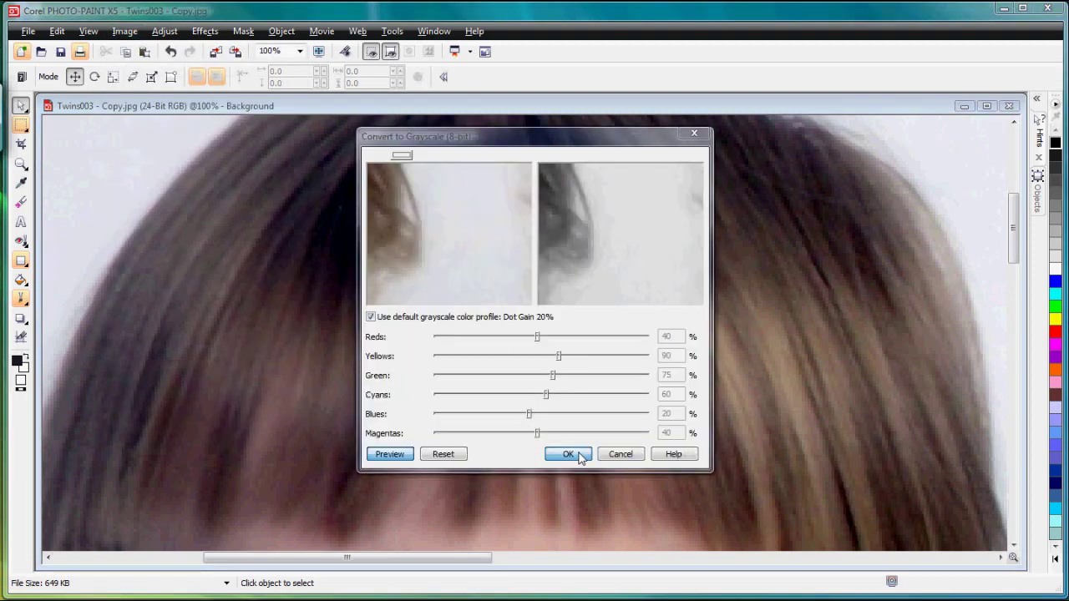
pyautogui.click(568, 454)
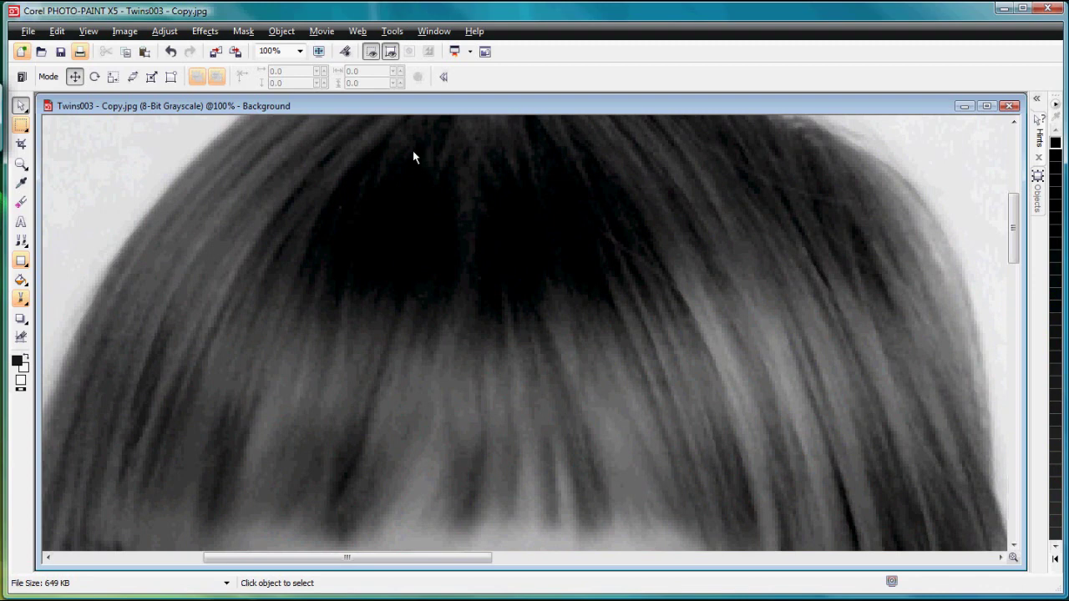
# Set the zoom level to To Fit so both children show in full
pyautogui.click(300, 52)
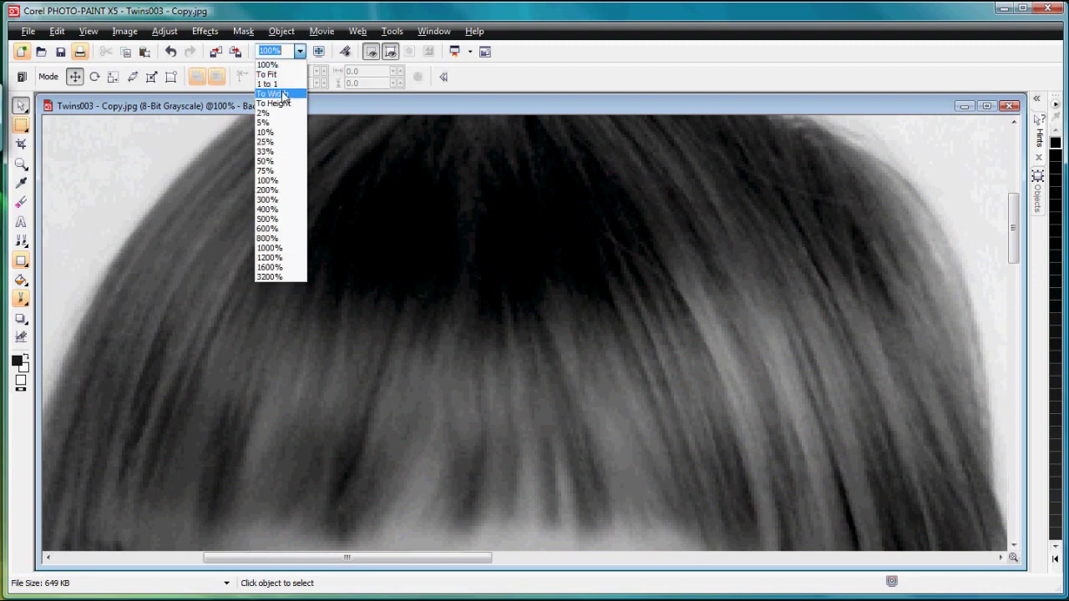
pyautogui.click(267, 74)
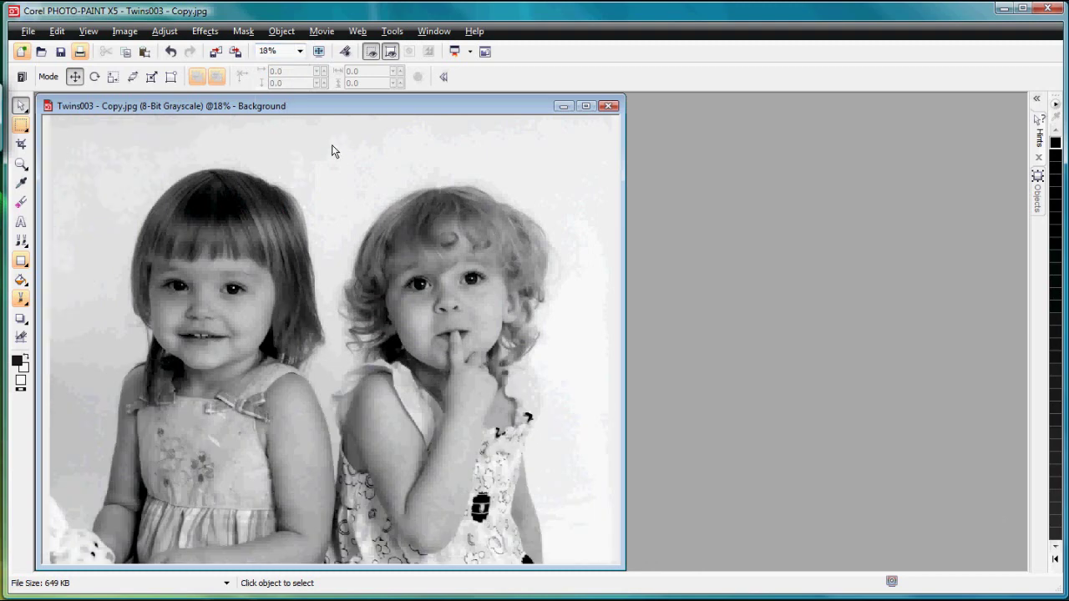
pyautogui.click(125, 31)
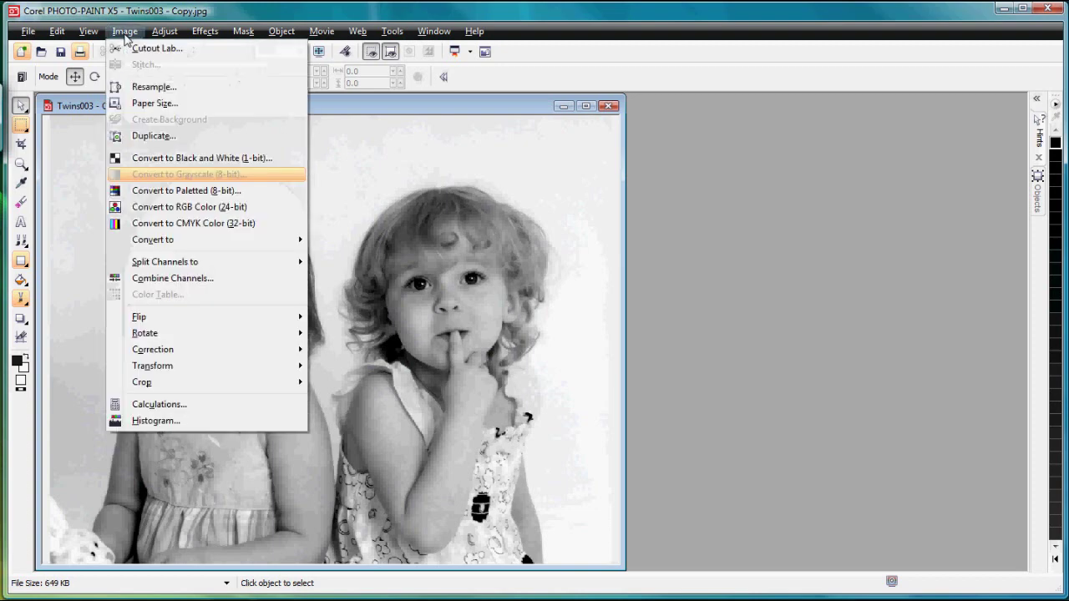
# Change the paper height to 5.0 inches, giving a centred 7 x 5 inch image
pyautogui.click(175, 104)
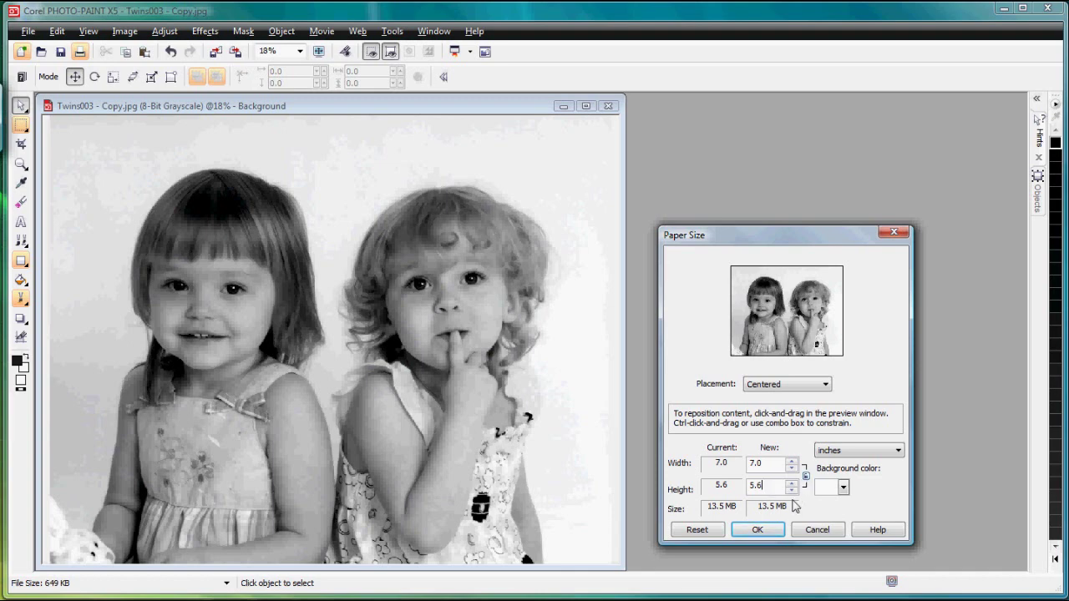
pyautogui.press('BackSpace')
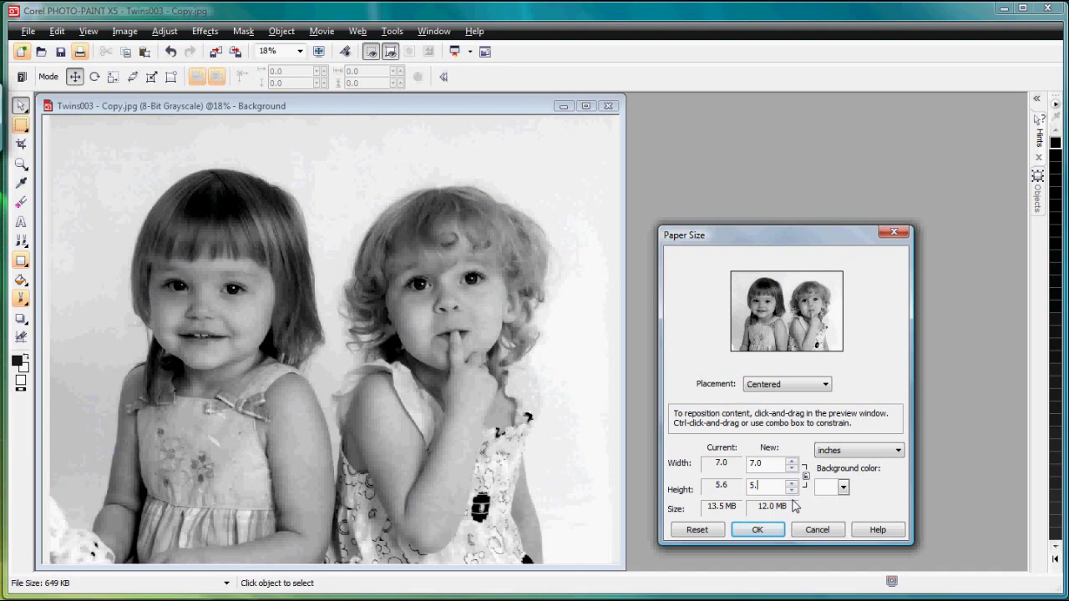
pyautogui.write('0')
pyautogui.click(757, 530)
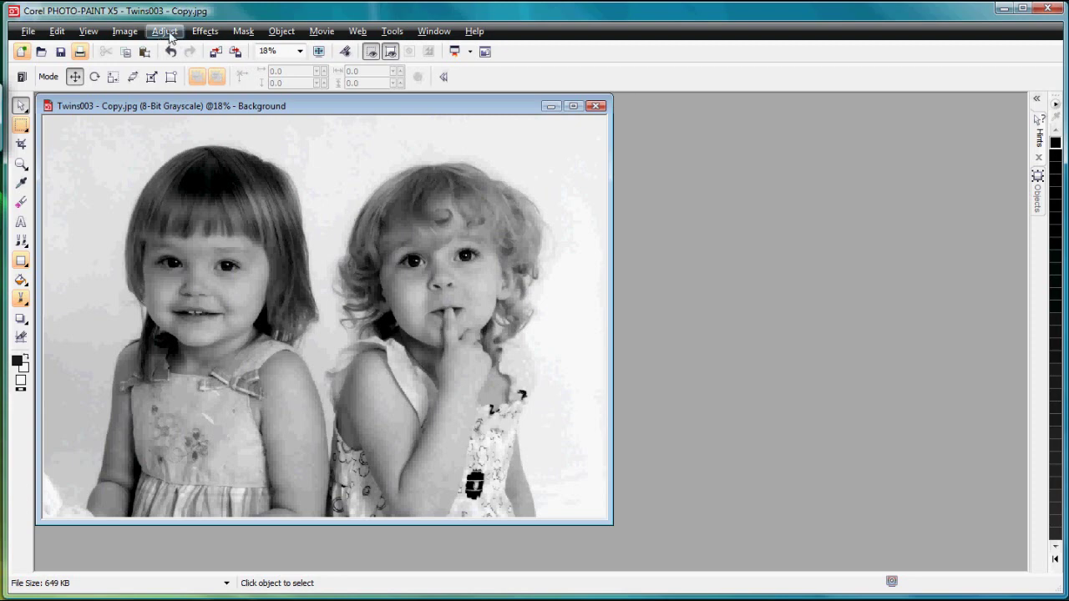
# Apply Contrast Enhancement with the output range compressed to 21–235
pyautogui.click(169, 35)
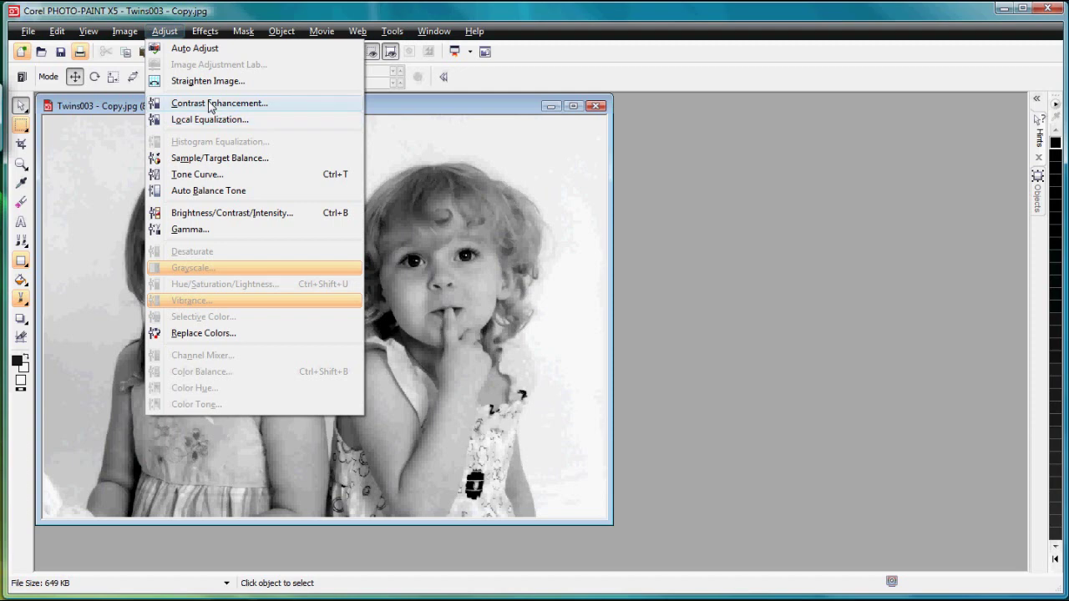
pyautogui.click(210, 104)
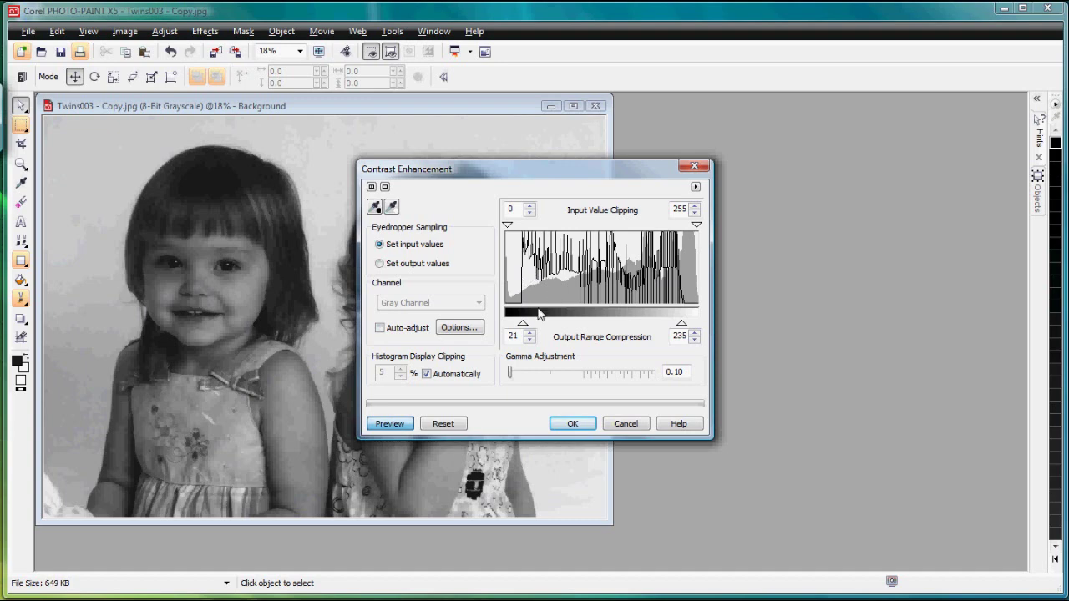
pyautogui.click(571, 424)
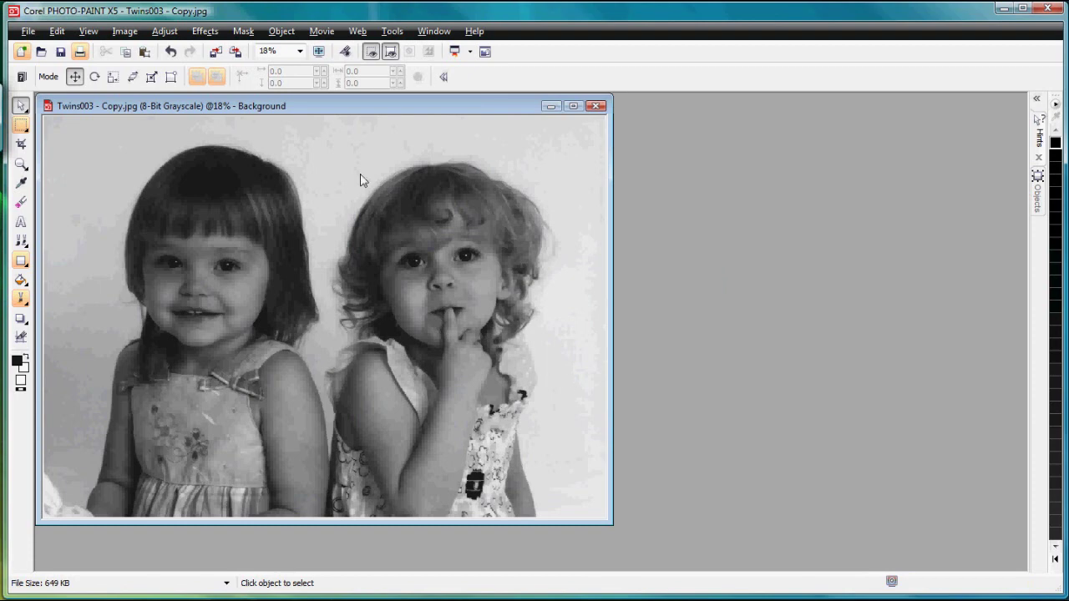
# Convert to 1-bit Halftone using a Round screen at 45 degrees and 45 lines per inch
pyautogui.click(125, 32)
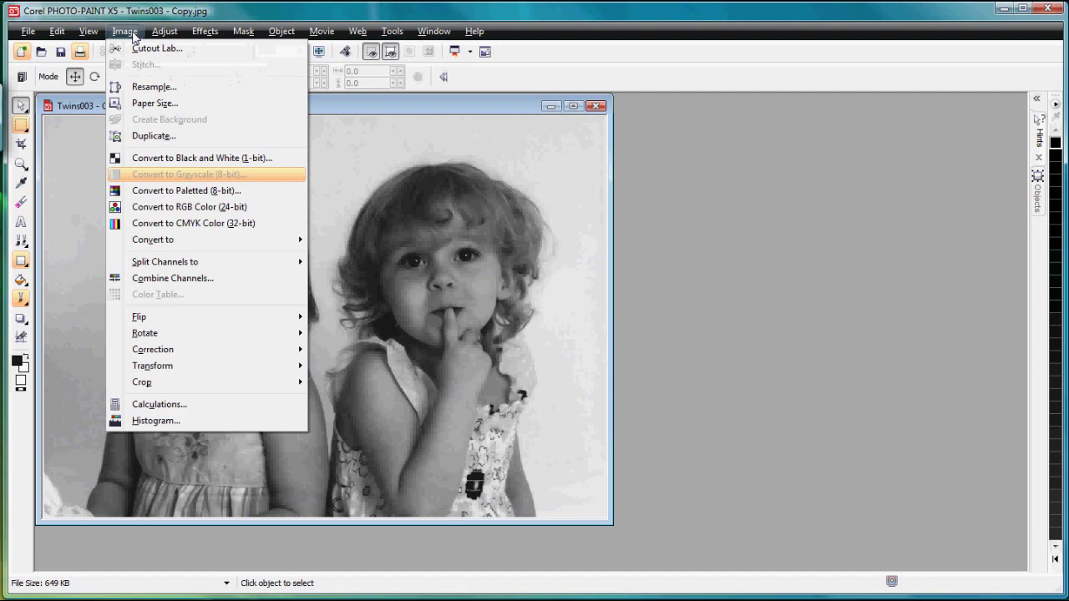
pyautogui.click(193, 159)
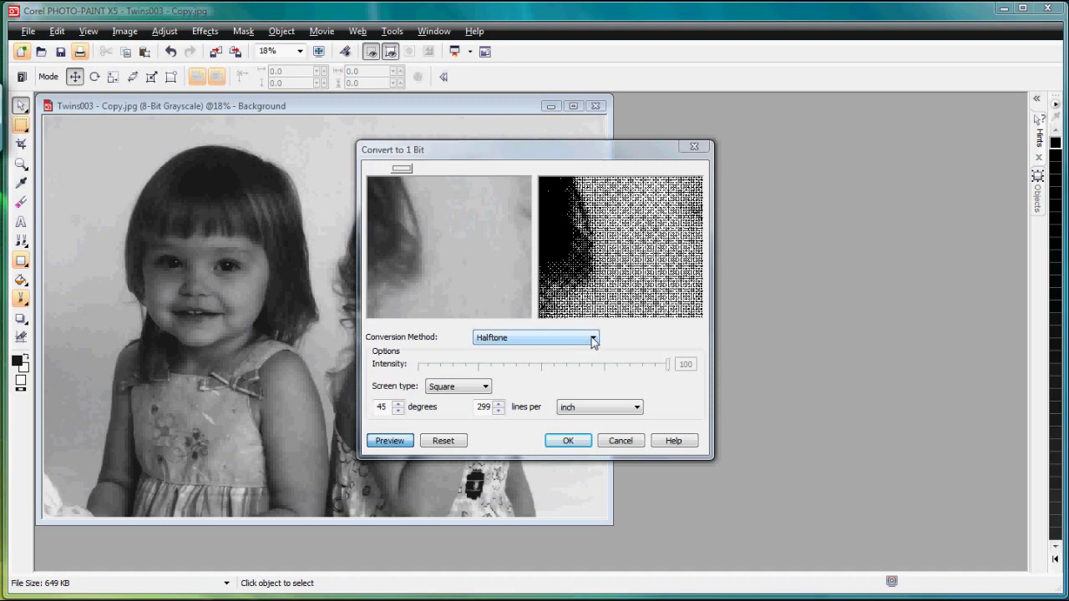
pyautogui.click(484, 386)
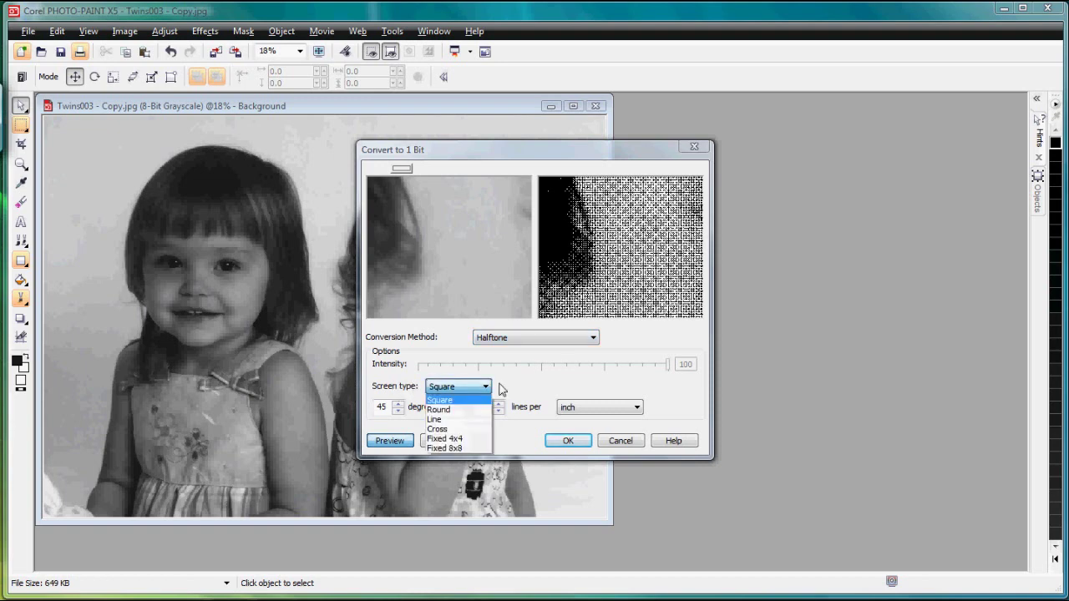
pyautogui.click(465, 409)
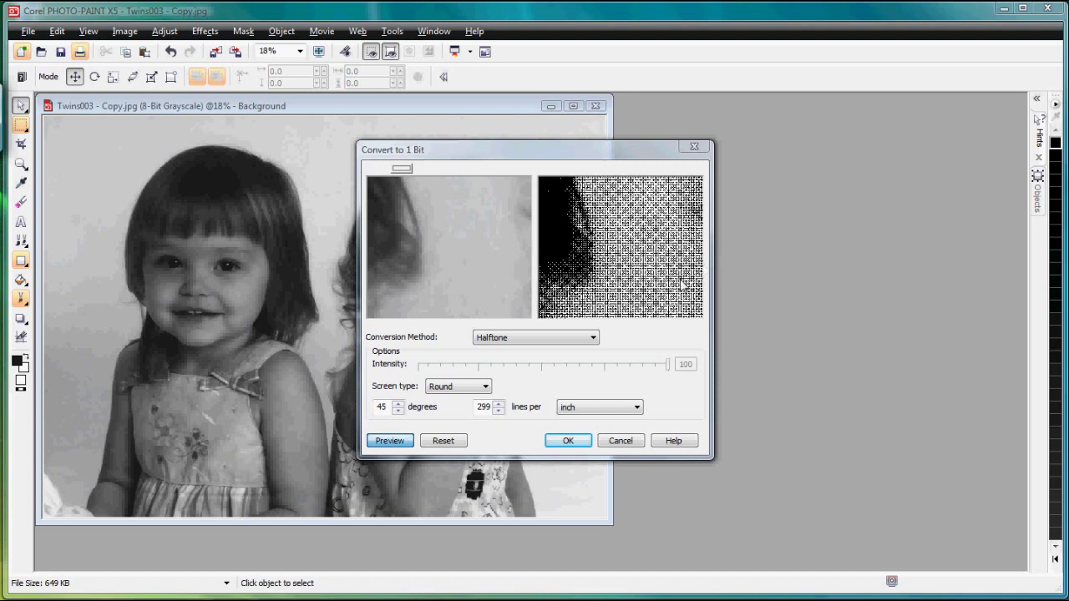
pyautogui.doubleClick(479, 408)
pyautogui.write('45')
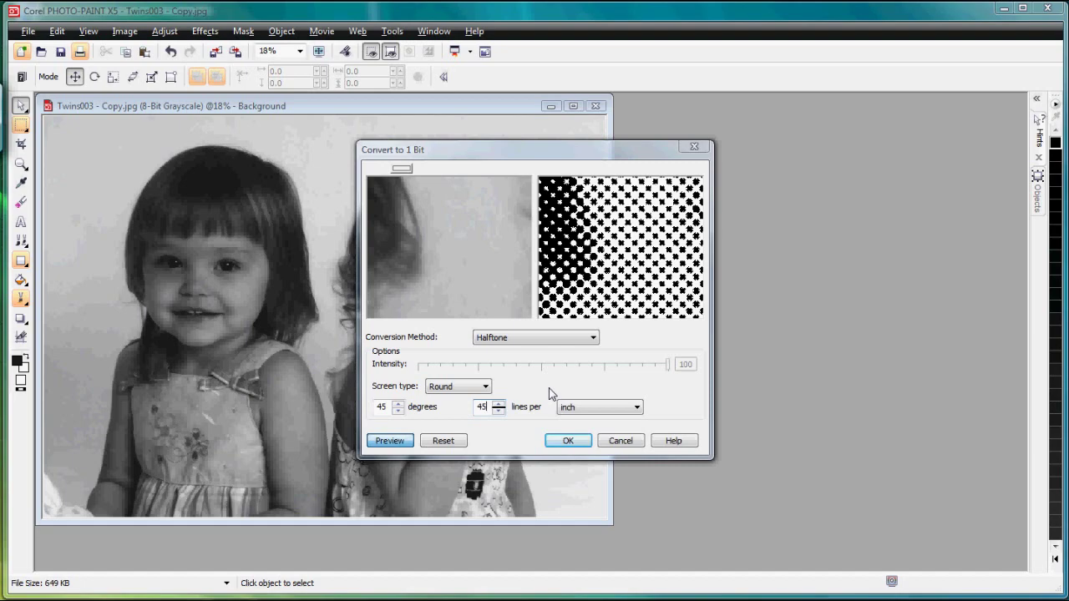
pyautogui.click(573, 442)
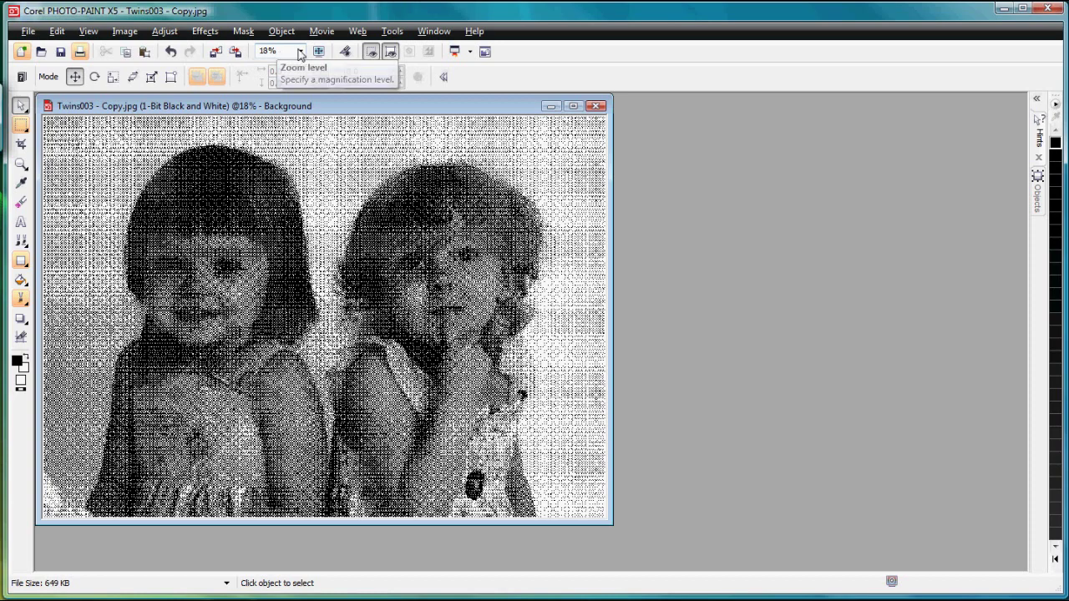
pyautogui.click(299, 51)
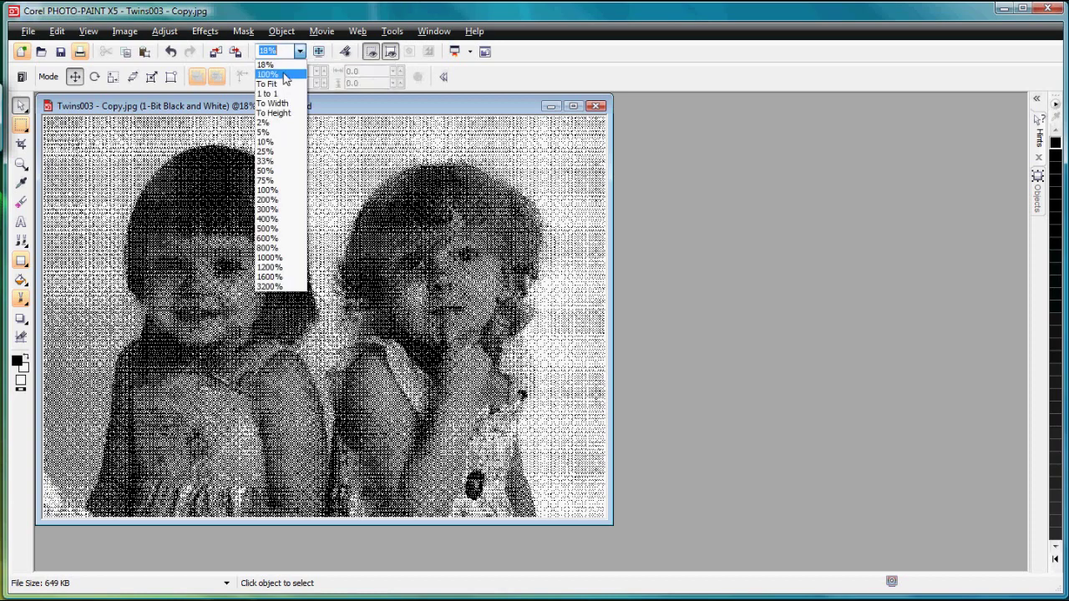
# Zoom to 100% and pan across the halftone to inspect the round dots
pyautogui.click(284, 75)
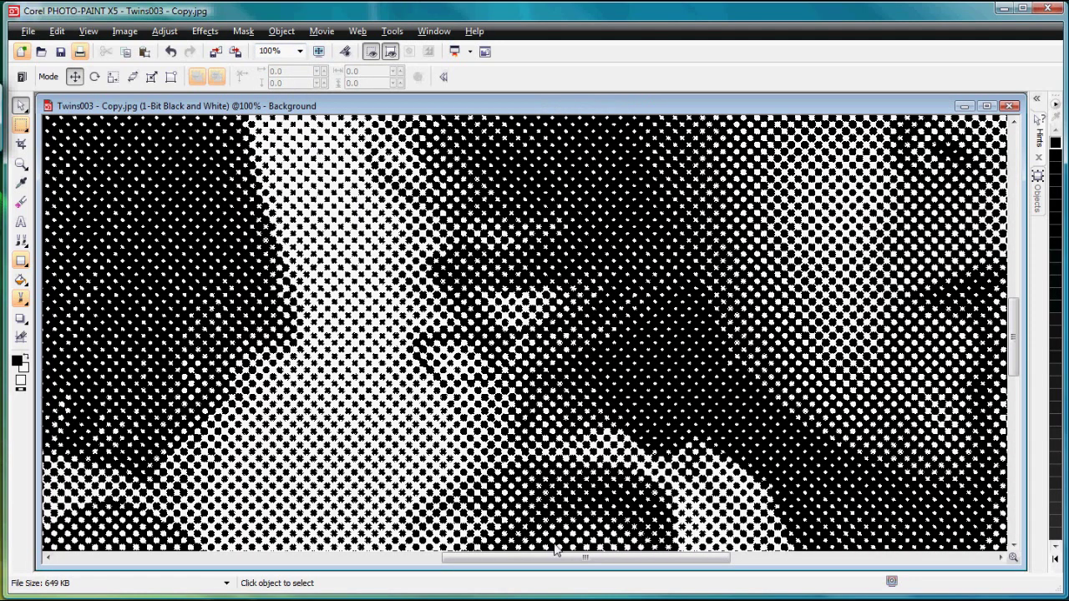
pyautogui.moveTo(553, 559); pyautogui.dragTo(442, 558)
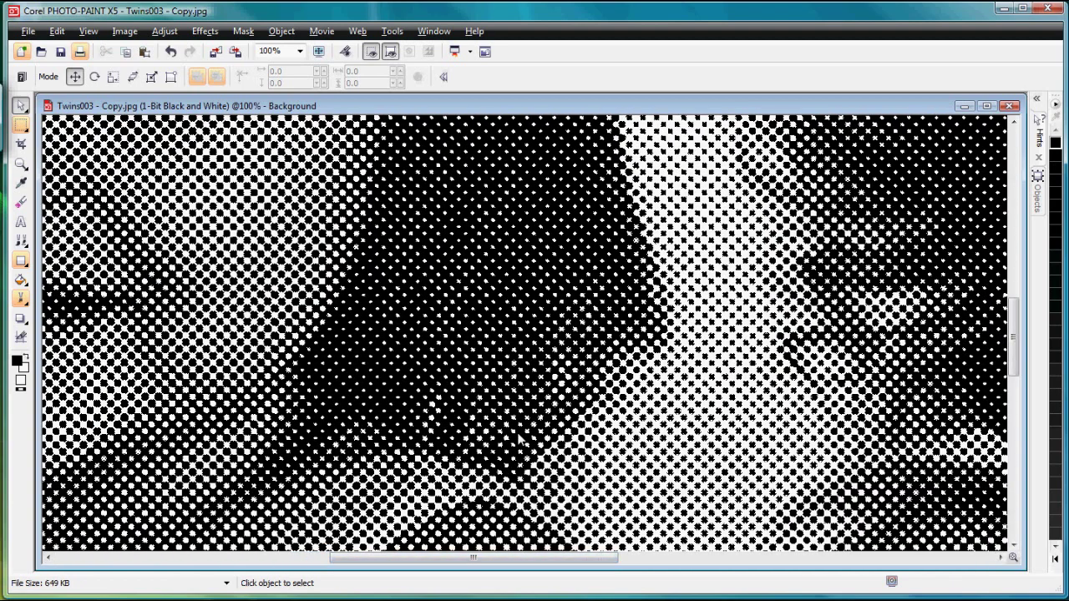